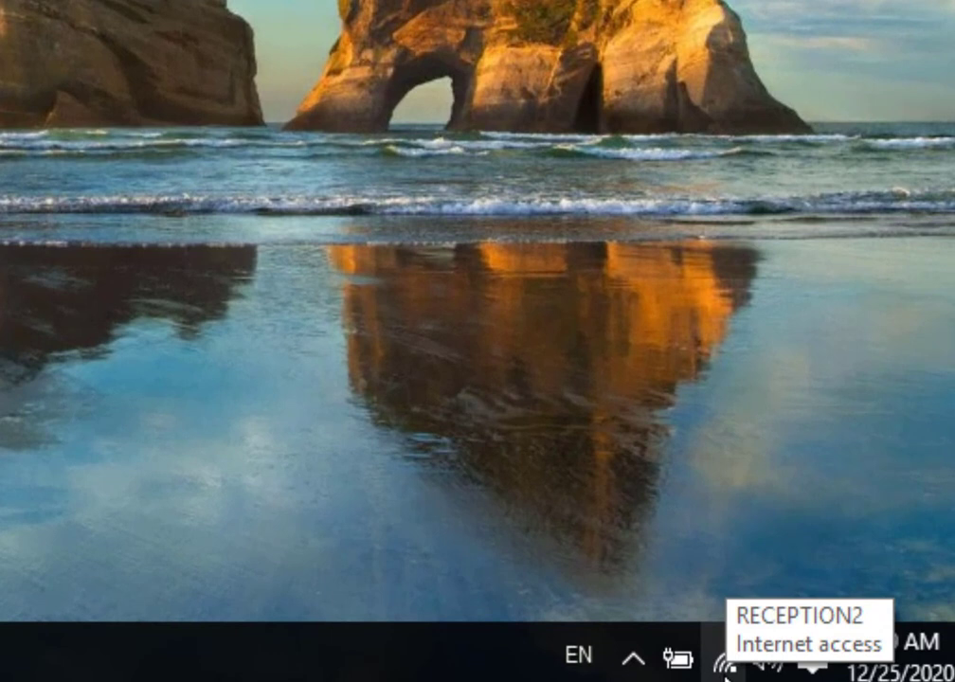
Open the RECEPTION2 connection's wireless properties from Network and Sharing Center.
right_click(725, 666)
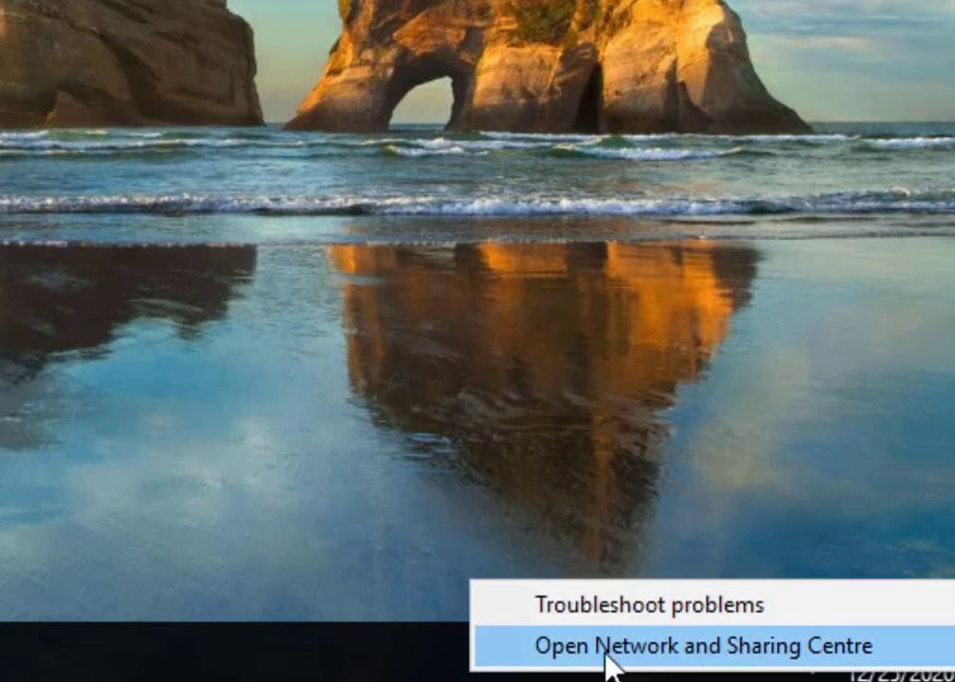
click(665, 655)
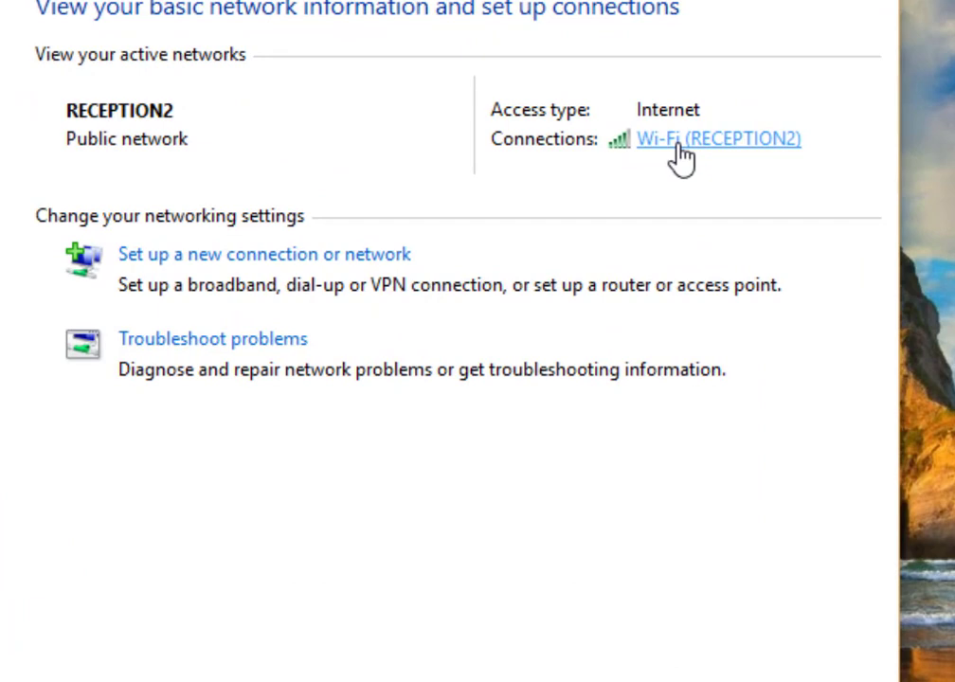
click(678, 153)
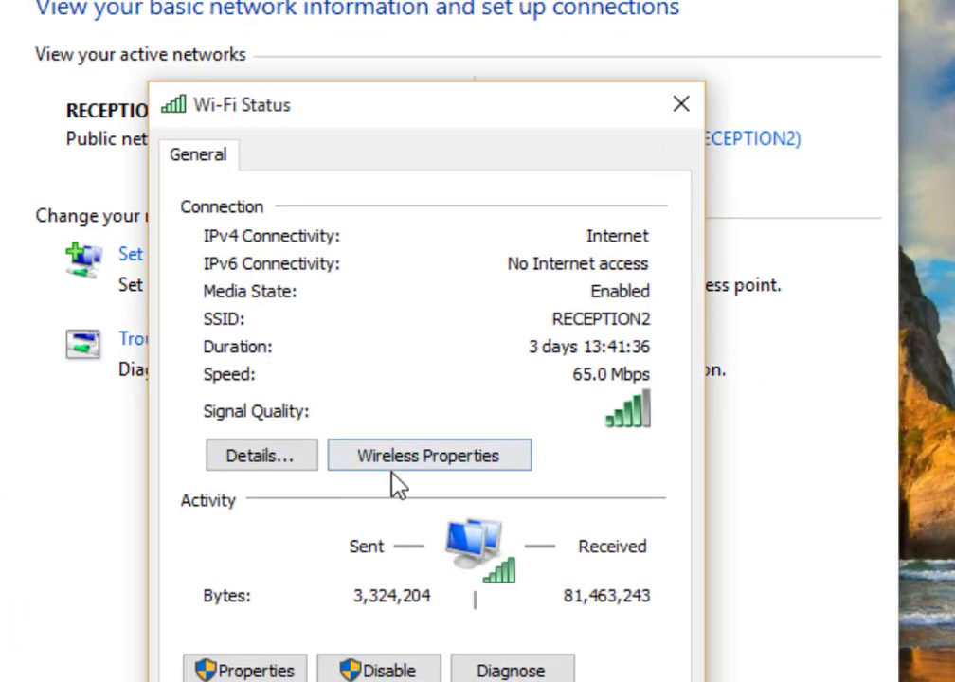
click(399, 466)
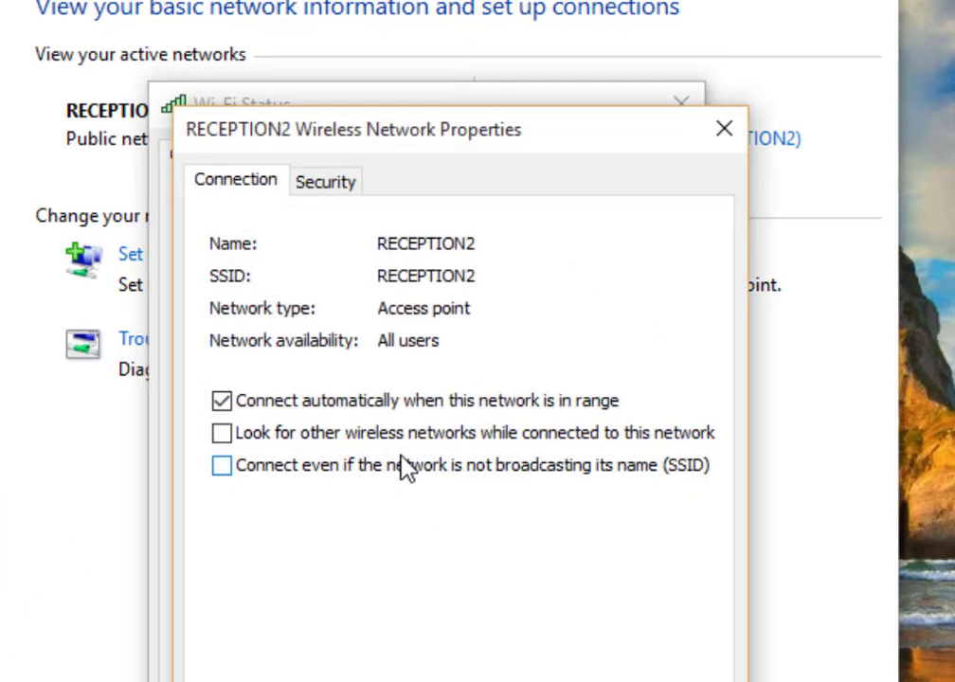
click(336, 186)
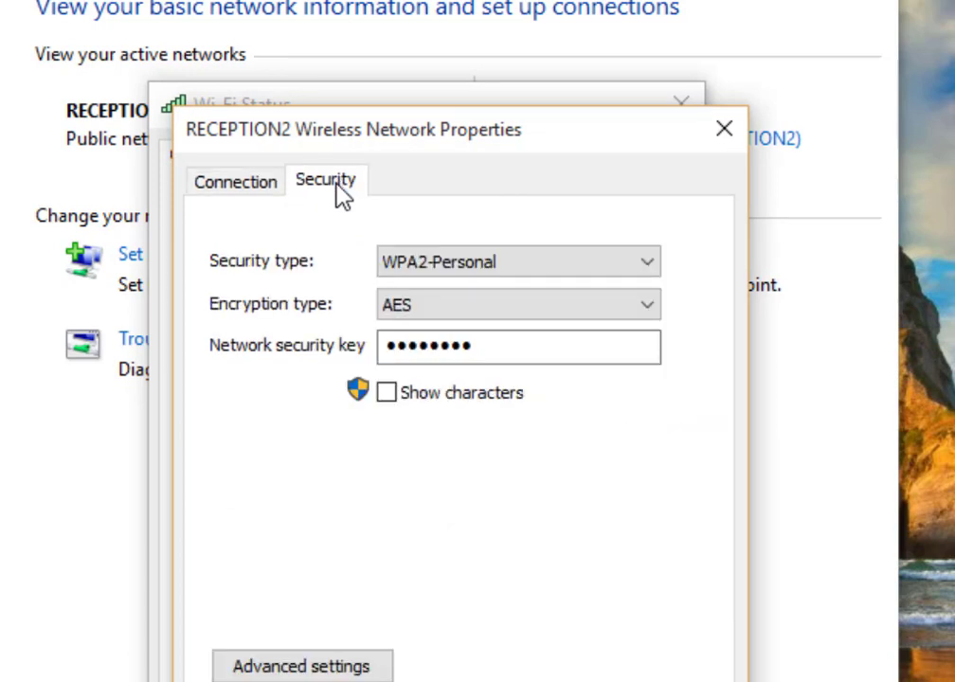
click(388, 395)
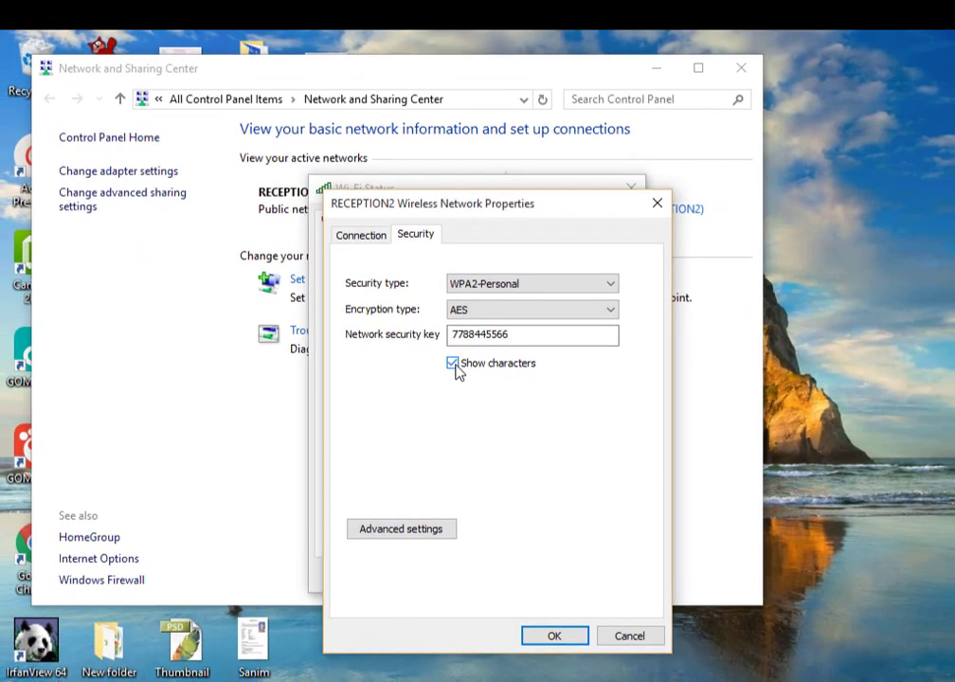
click(455, 367)
click(572, 636)
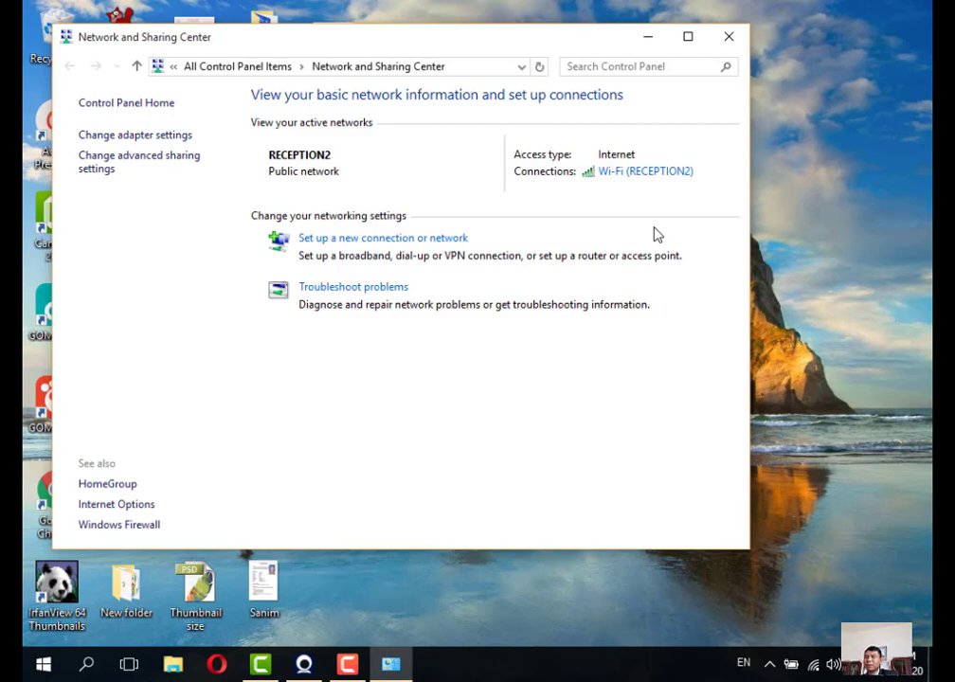
click(644, 173)
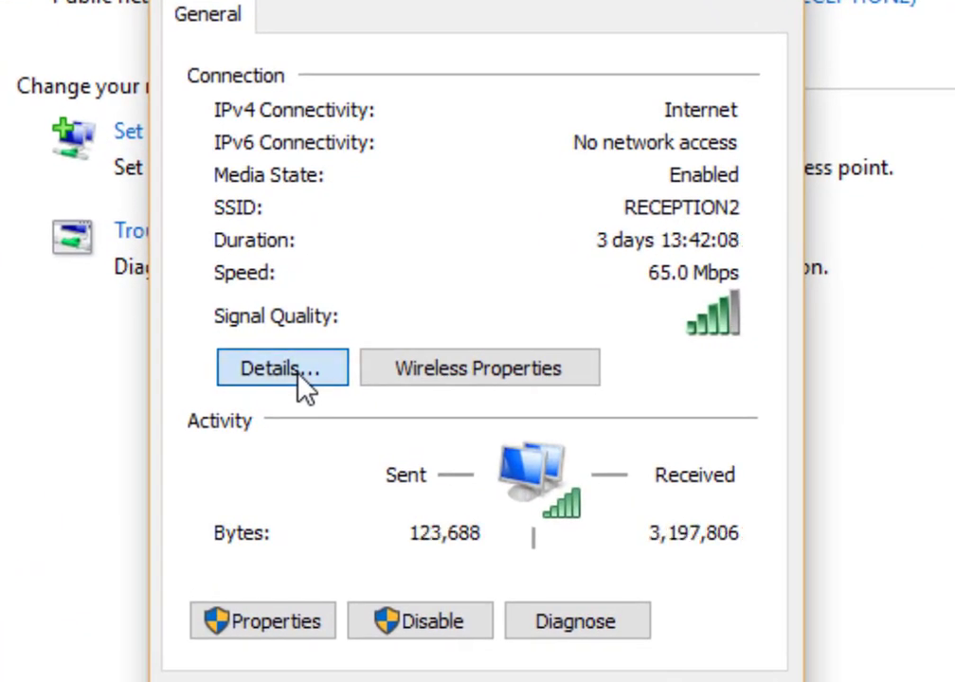
click(380, 354)
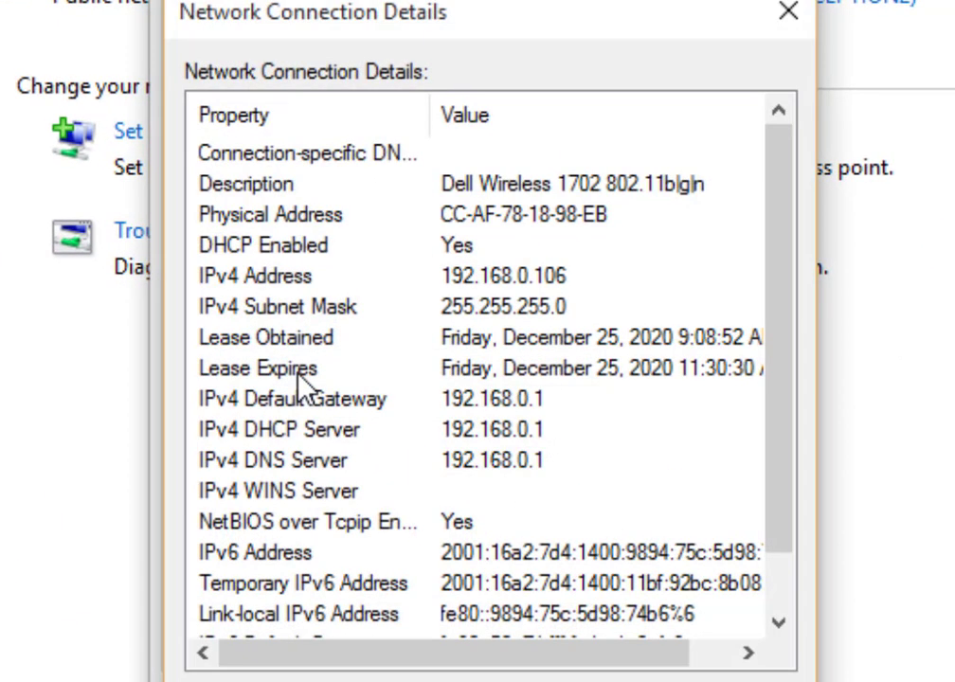
click(456, 403)
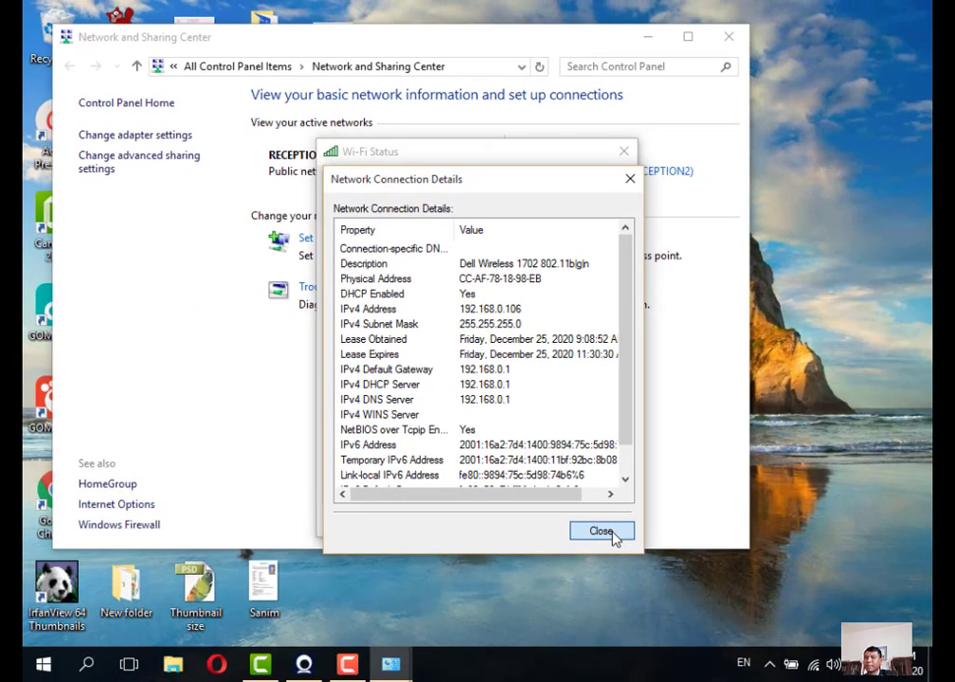
click(611, 532)
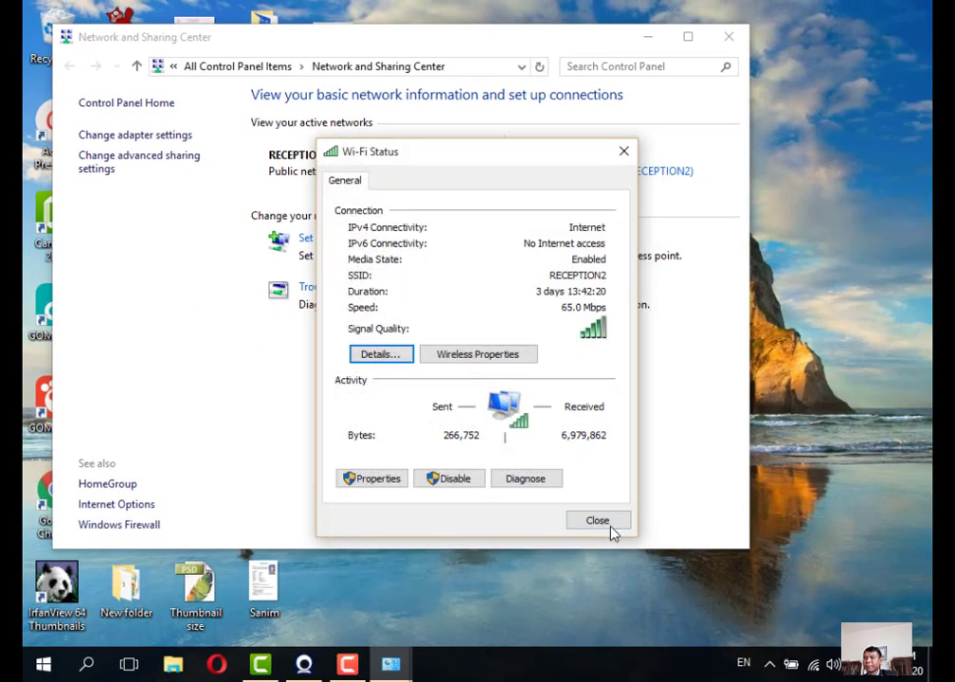
click(611, 528)
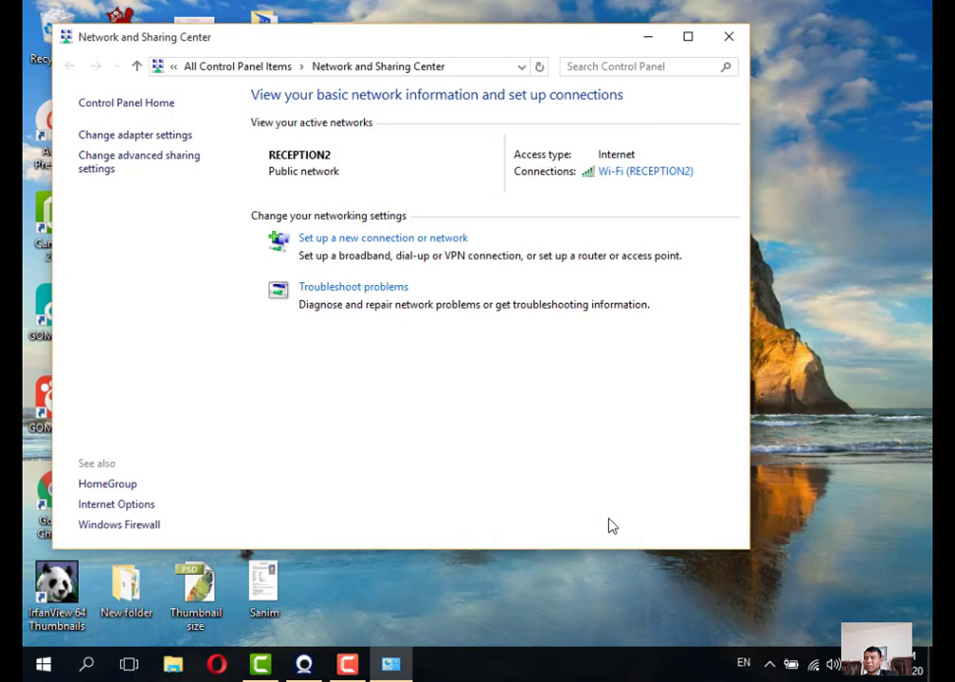
Close Network and Sharing Center and load the router page at 192.168.0.1 in Chrome.
click(729, 38)
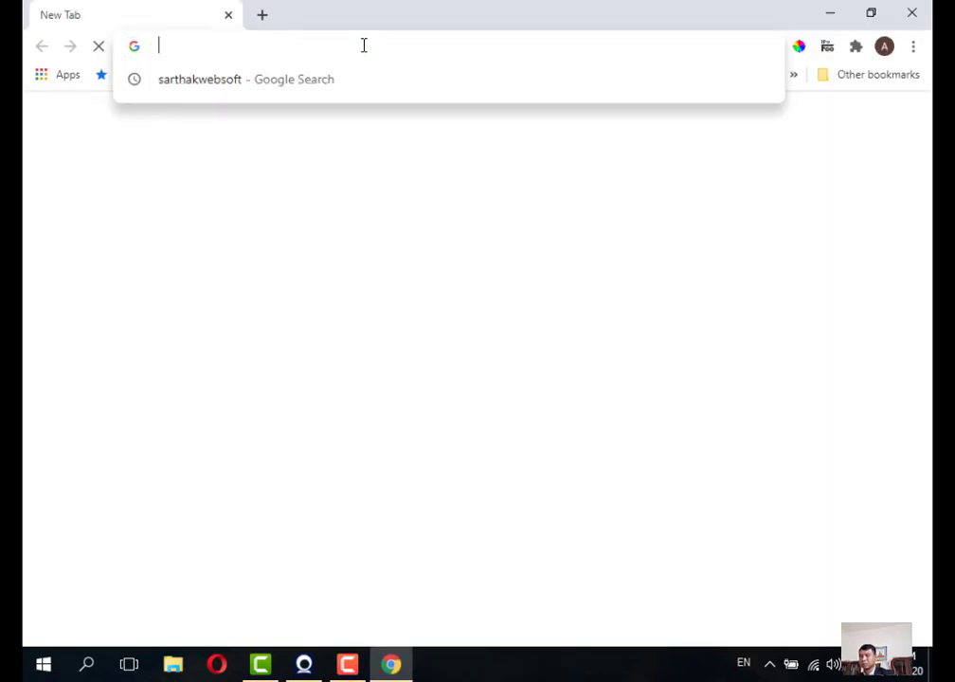
text(192)
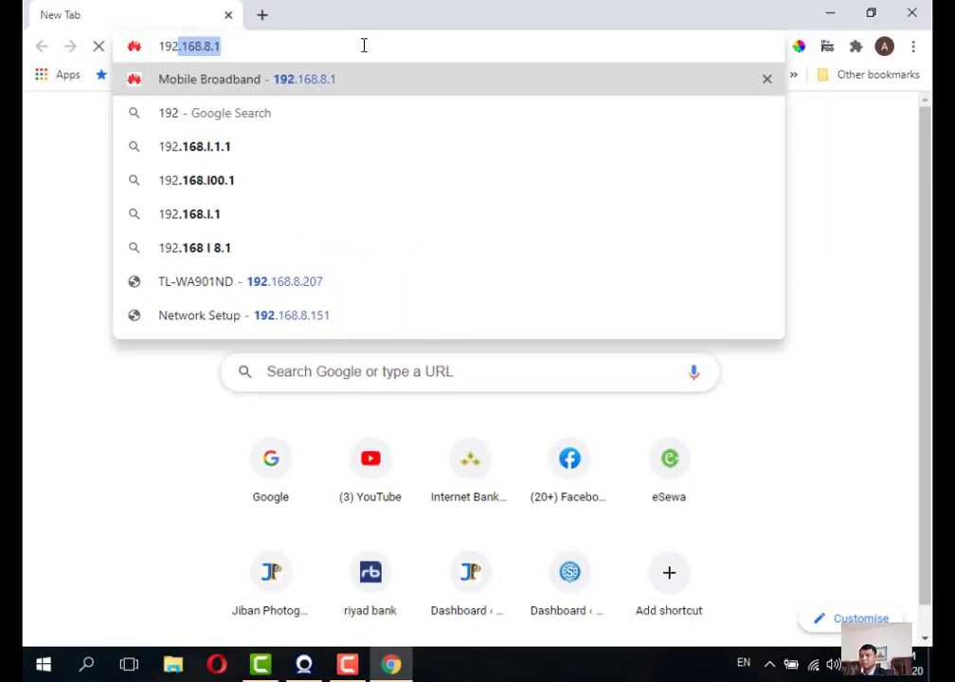
key(Right)
key(BackSpace)
key(BackSpace)
key(BackSpace)
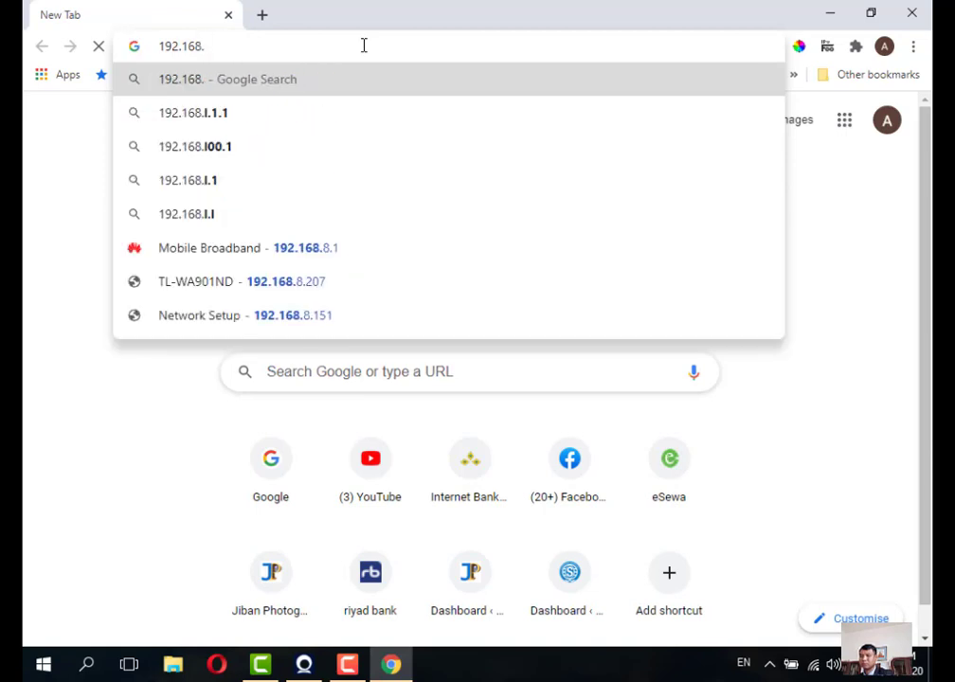
text(0.1)
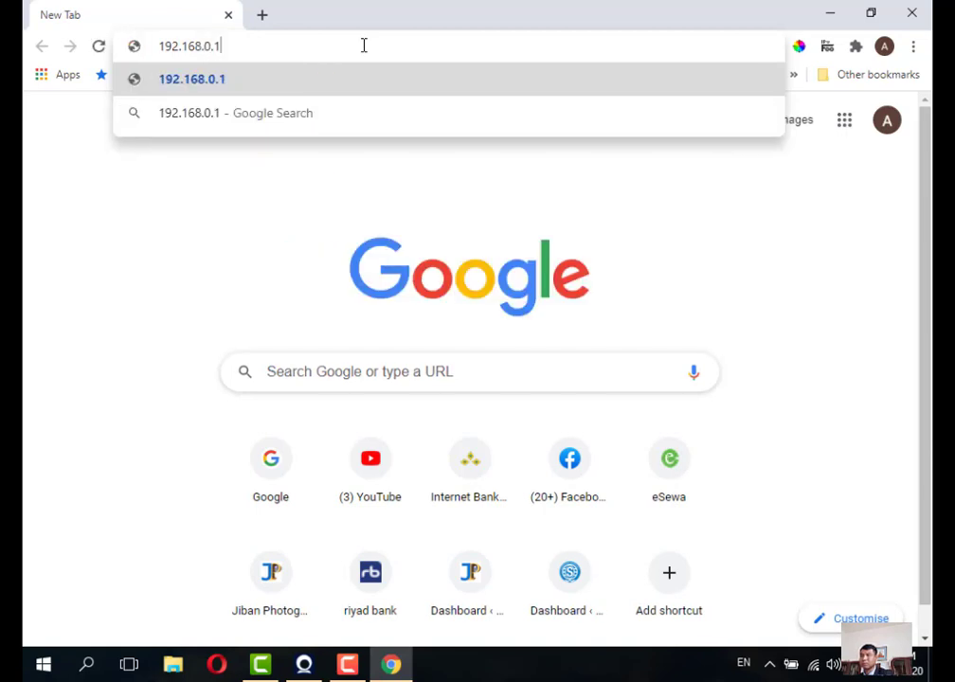
key(Return)
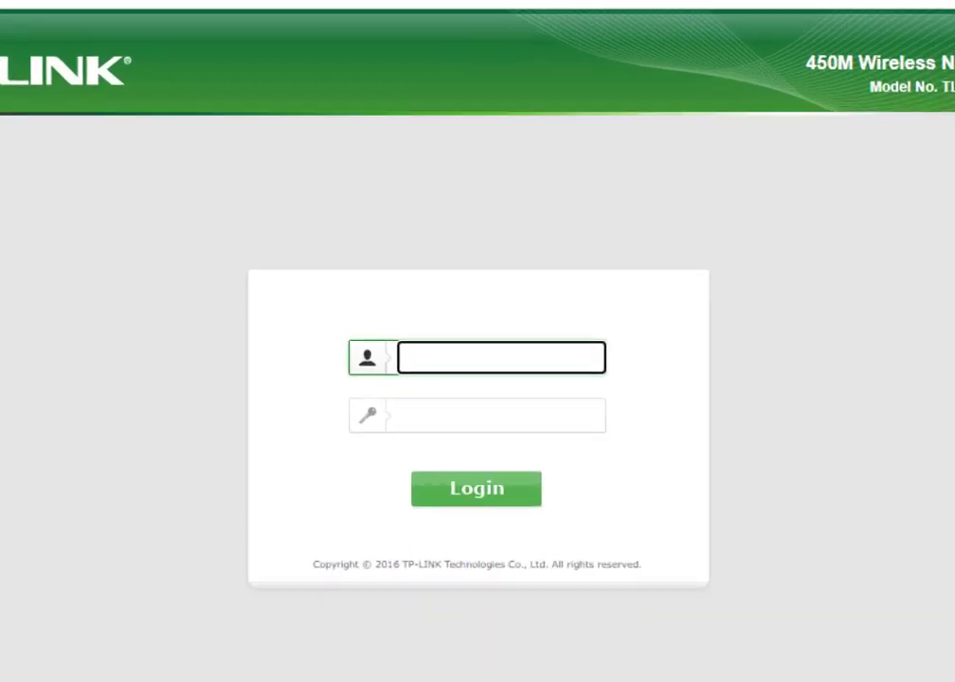
key(Tab)
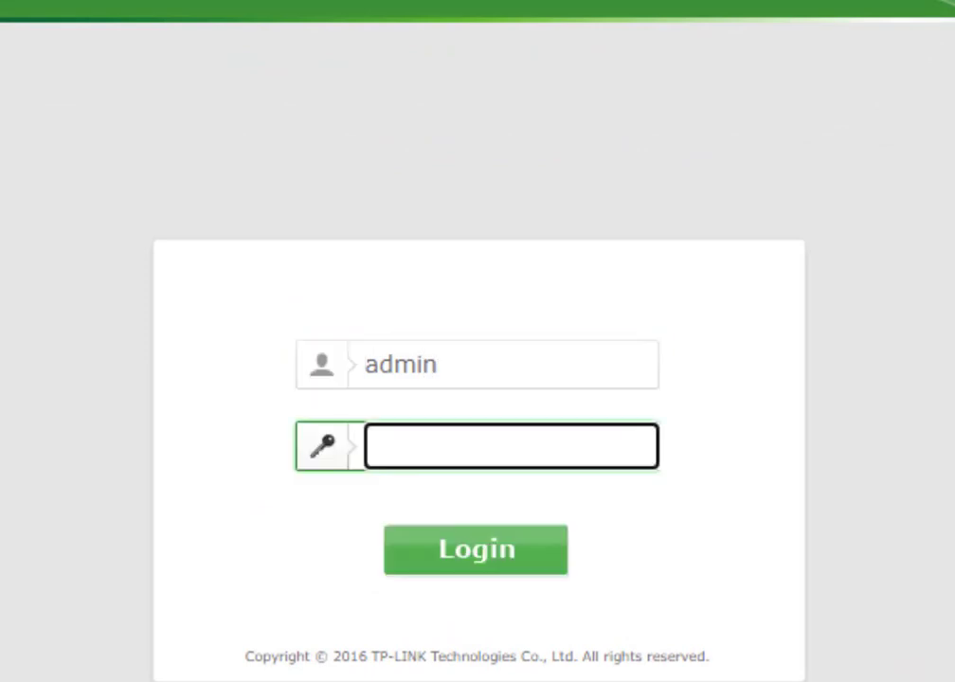
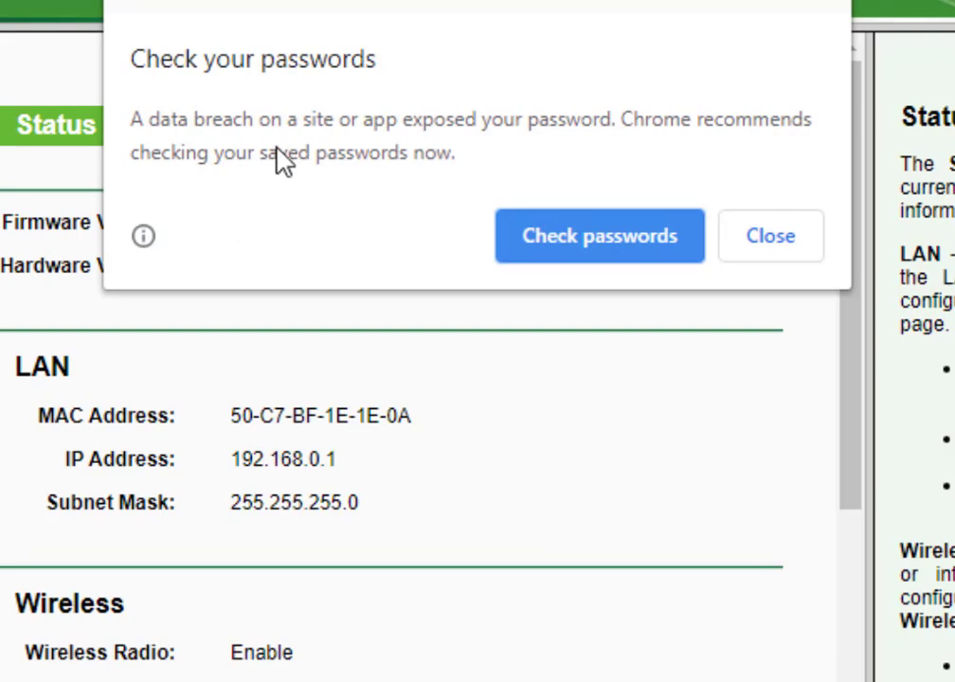
click(771, 237)
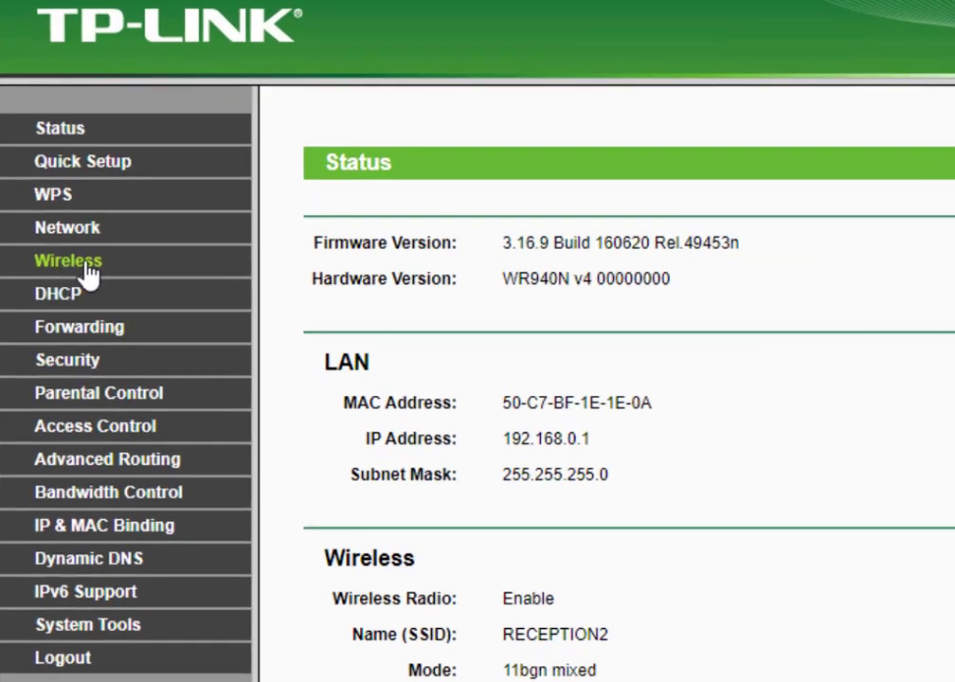
click(87, 267)
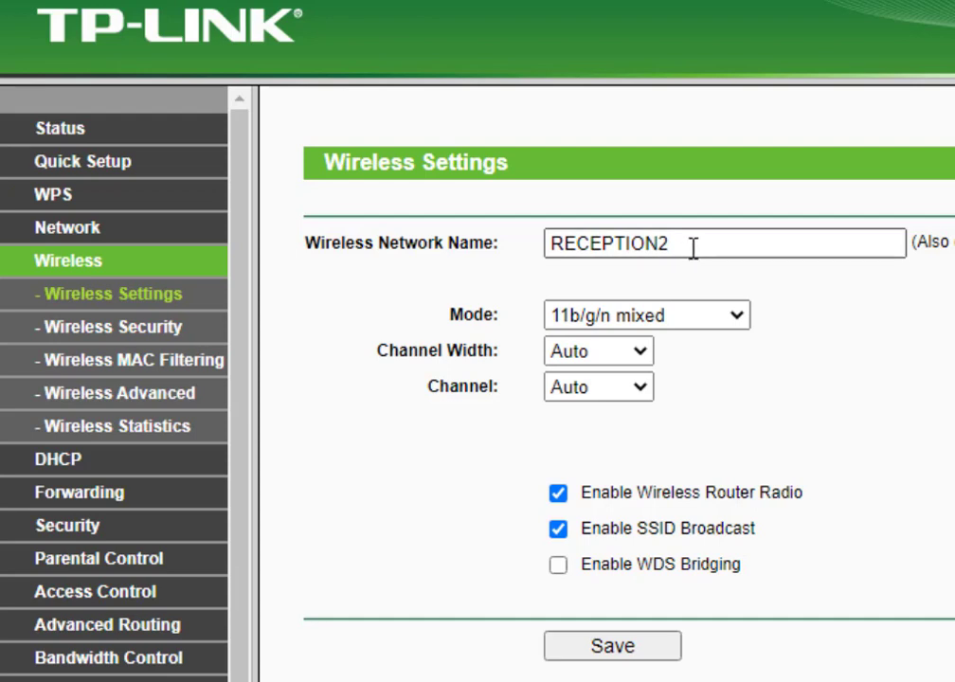
click(692, 247)
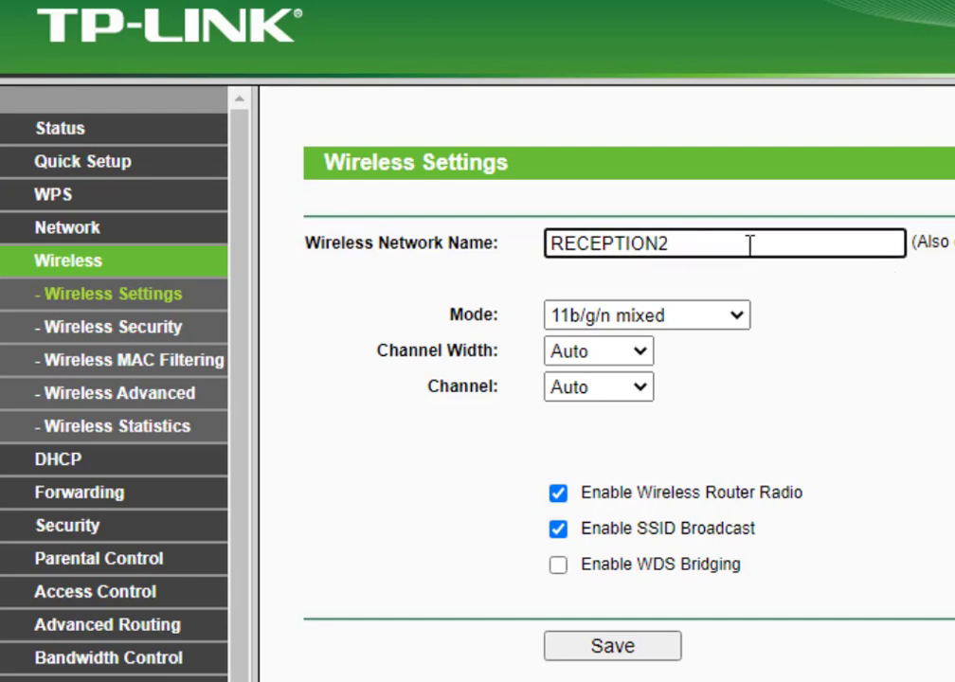
click(112, 334)
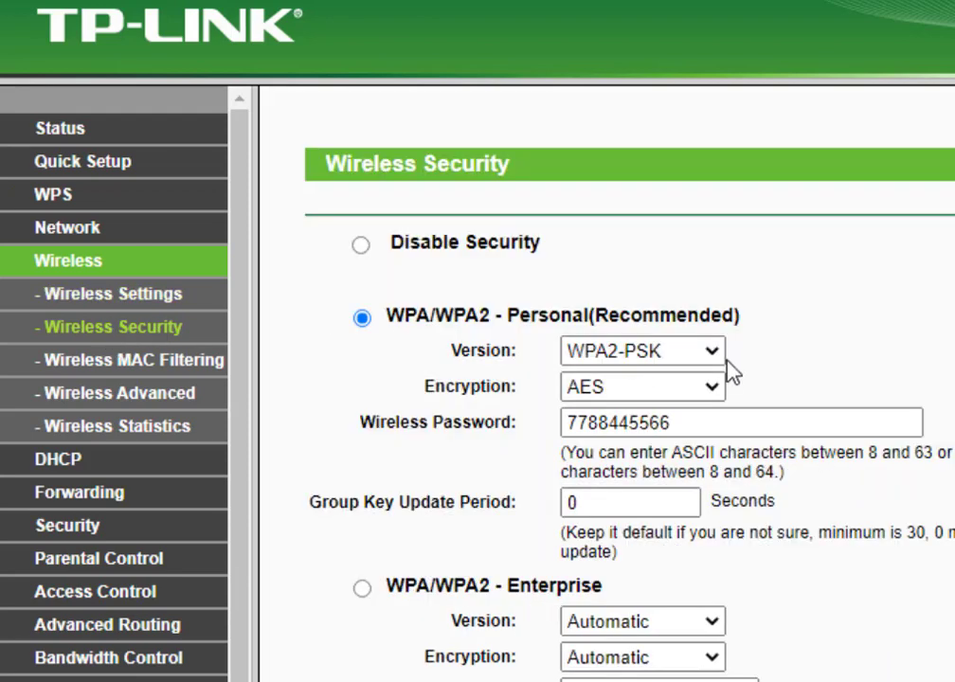
click(693, 423)
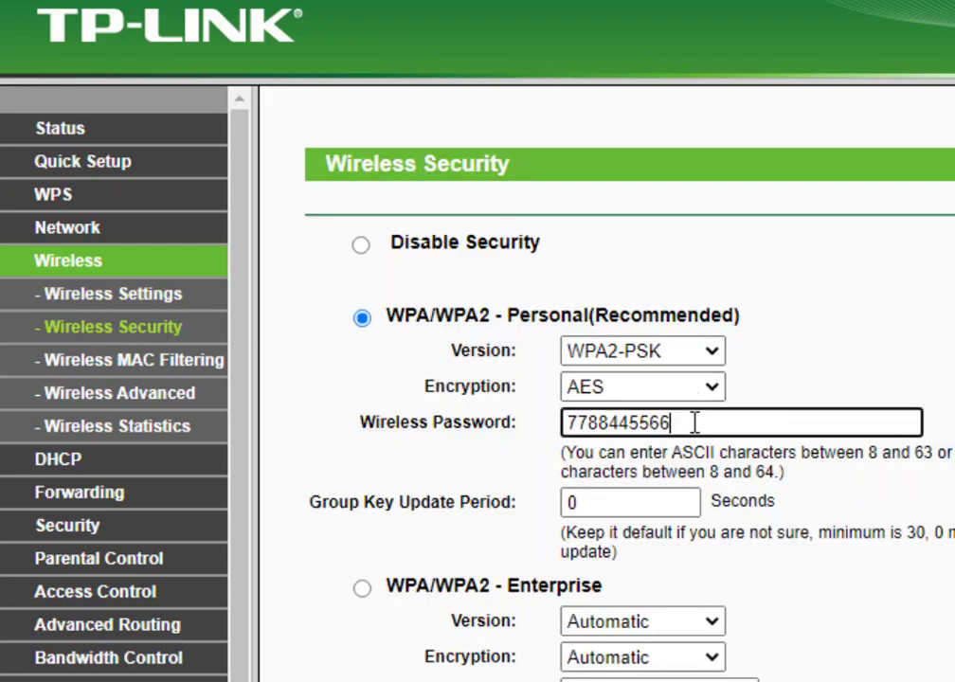
drag(684, 422, 507, 423)
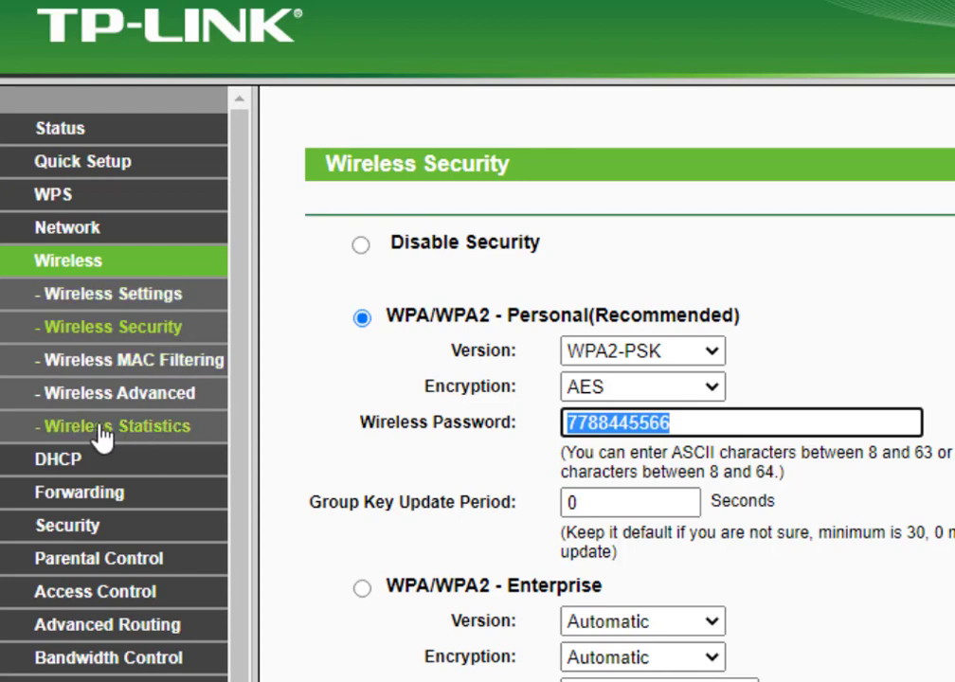
View Wireless Statistics and scroll through the seven connected stations' MAC addresses.
click(161, 434)
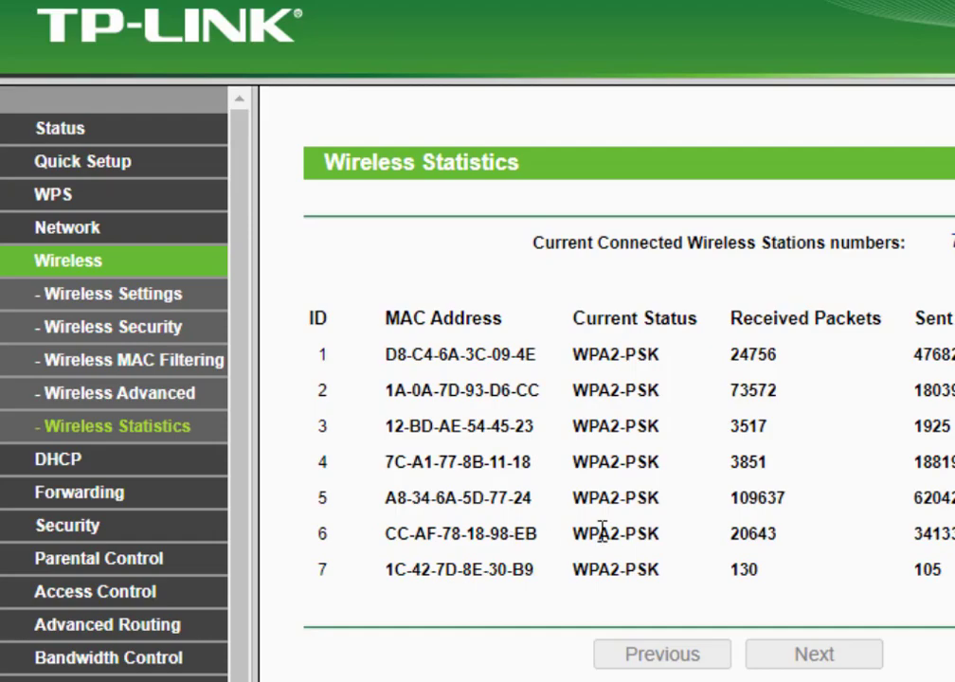
scroll(244, 398, down, 2)
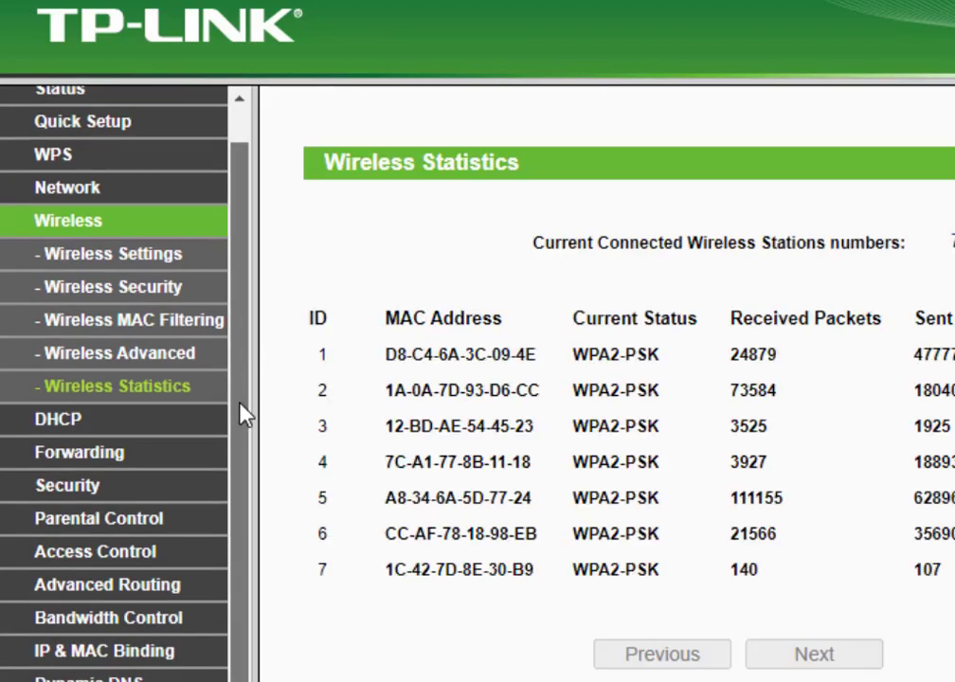
scroll(244, 411, down, 1)
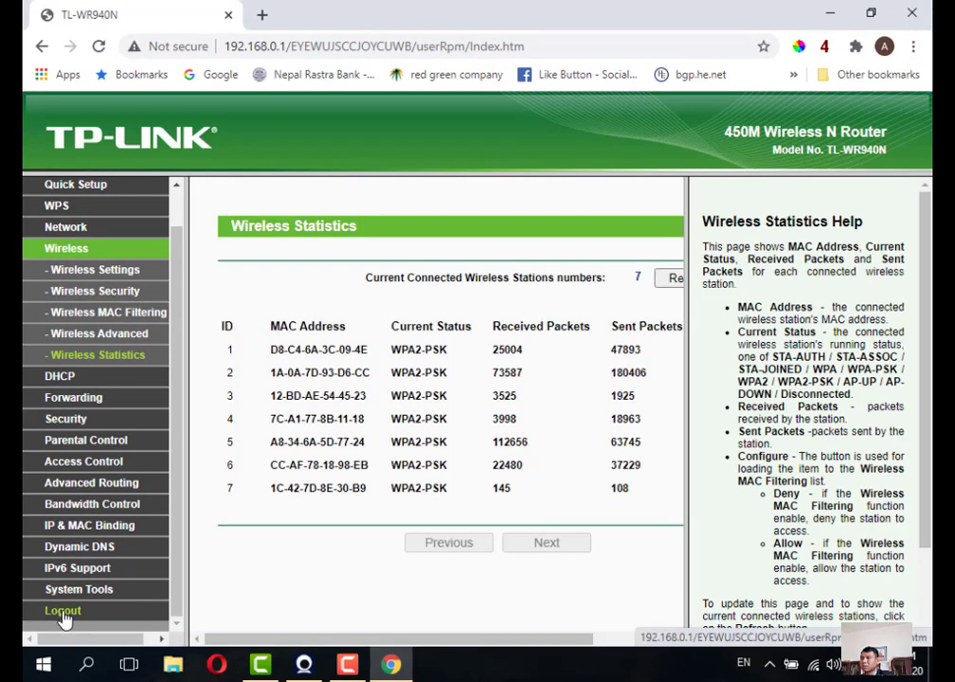
Log out of the router admin page and close Chrome.
click(59, 613)
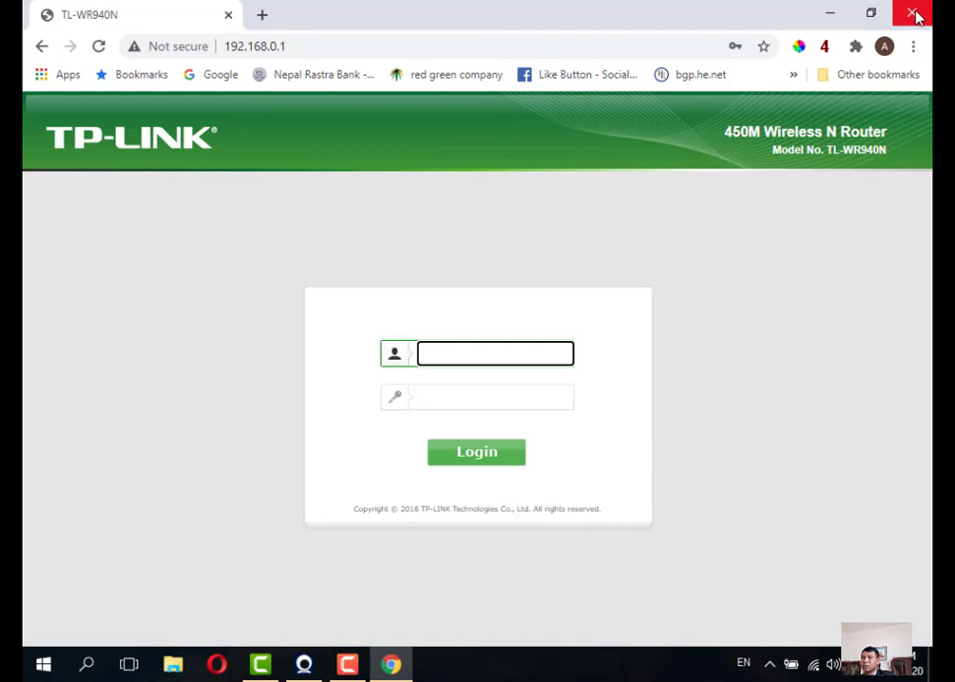
click(913, 16)
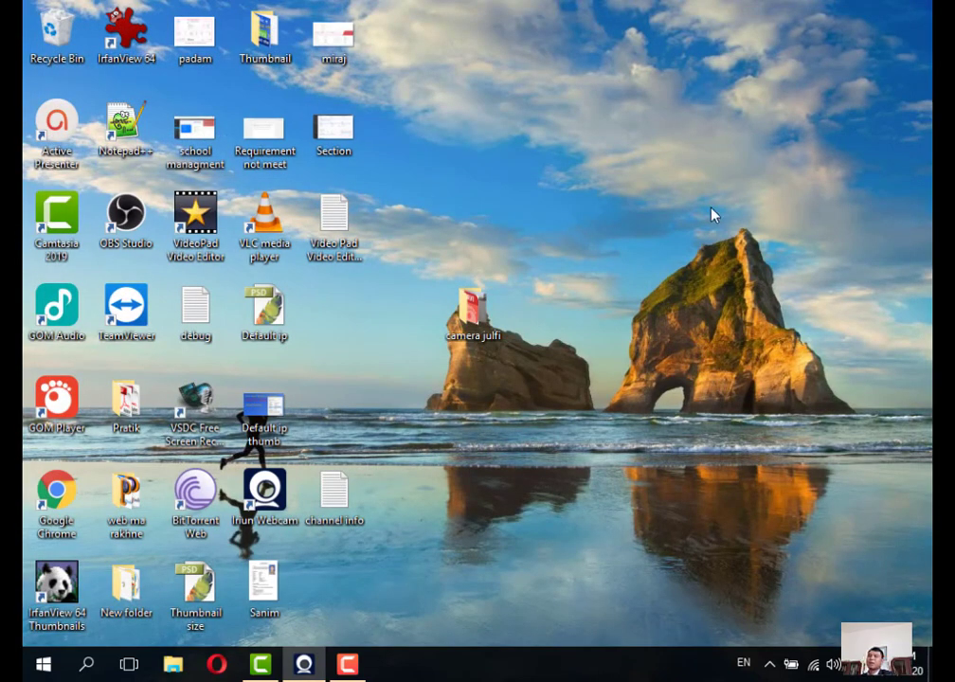